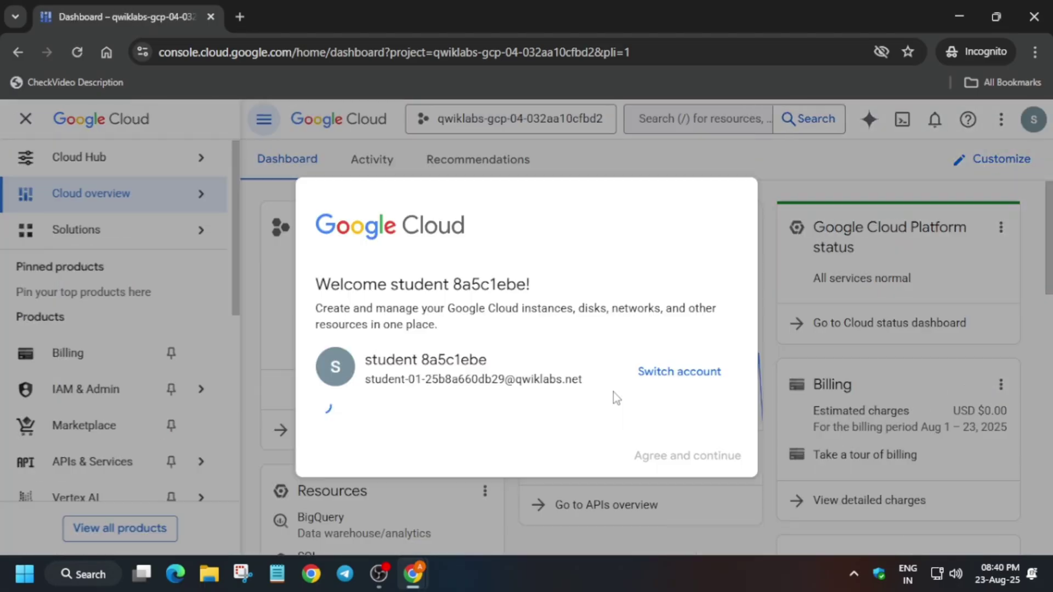
{"action": "scroll", "coordinate": [615, 398], "scroll_direction": "down", "scroll_amount": 2}
Step: Accept the Google Cloud terms of service and continue to the console dashboard
{"action": "left_click", "coordinate": [320, 390]}
{"action": "left_click", "coordinate": [724, 485]}
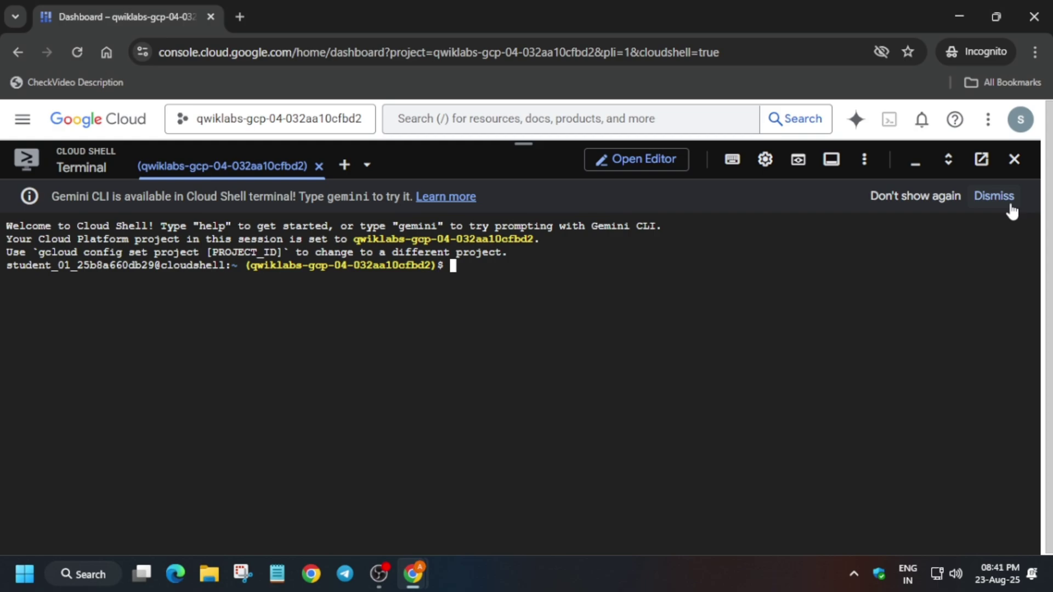
Step: Dismiss the Gemini CLI notice and change the Cloud Shell terminal text size
{"action": "left_click", "coordinate": [994, 196]}
{"action": "left_click", "coordinate": [765, 159]}
{"action": "left_click", "coordinate": [430, 274]}
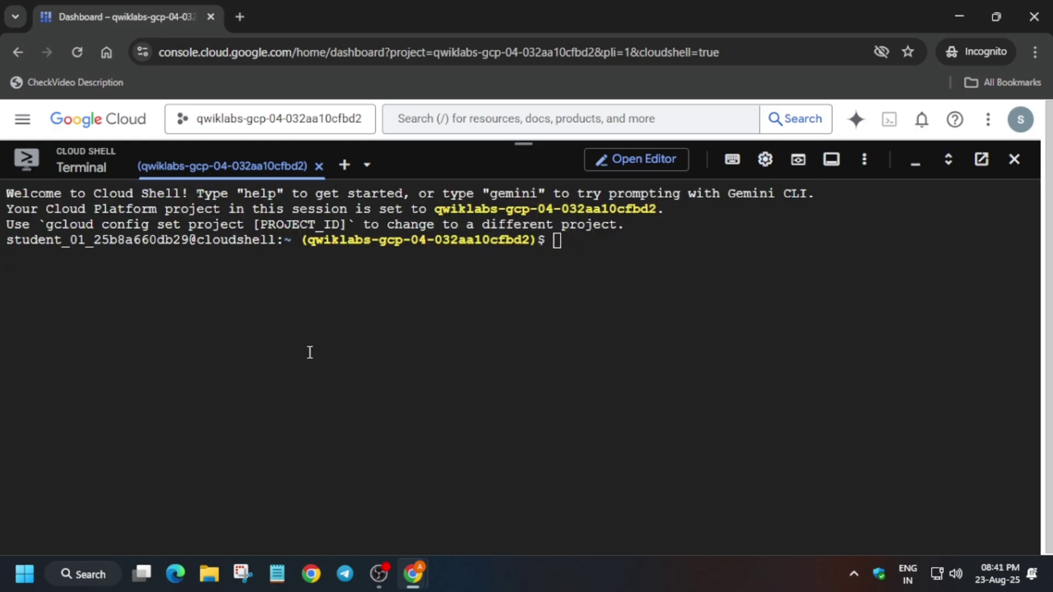
Step: Copy the lab commands from the GitHub page and run them in Cloud Shell
{"action": "key", "text": "alt+Tab"}
{"action": "left_click", "coordinate": [519, 17]}
{"action": "scroll", "coordinate": [870, 442], "scroll_direction": "down", "scroll_amount": 5}
{"action": "left_click", "coordinate": [918, 256]}
{"action": "key", "text": "alt+Tab"}
{"action": "key", "text": "ctrl+v"}
Step: Find and select the zone us-east1-c in the lab's Task 1 instructions
{"action": "key", "text": "alt+Tab"}
{"action": "left_click", "coordinate": [946, 296]}
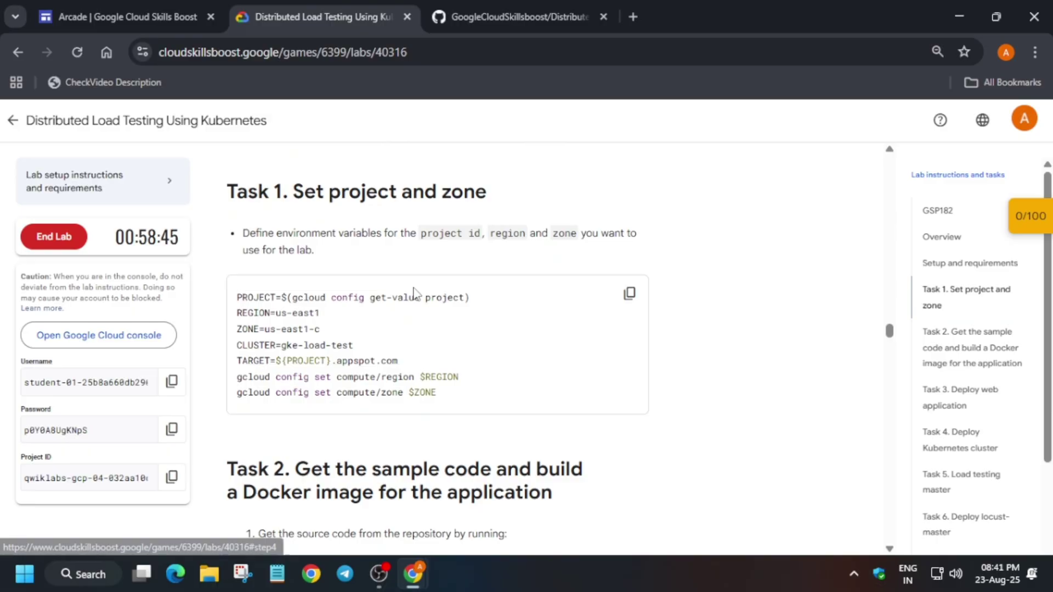
{"action": "mouse_move", "coordinate": [266, 330]}
{"action": "left_mouse_down"}
{"action": "mouse_move", "coordinate": [299, 322]}
{"action": "mouse_move", "coordinate": [345, 332]}
{"action": "left_mouse_up"}
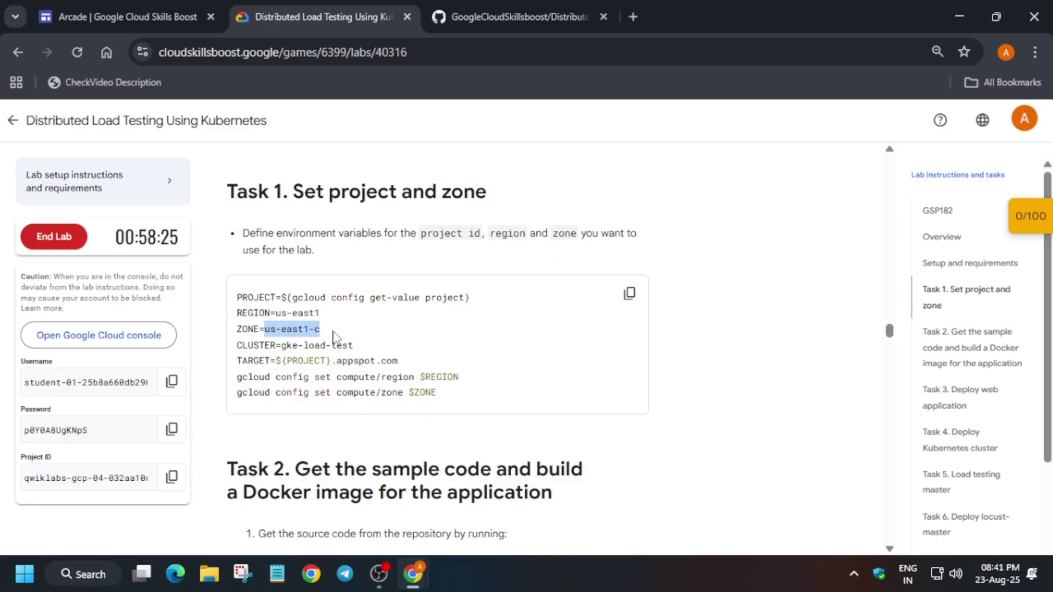
Step: Enter zone us-east1-c, then check the Docker image and Load testing workers checkpoints
{"action": "key", "text": "alt+Tab"}
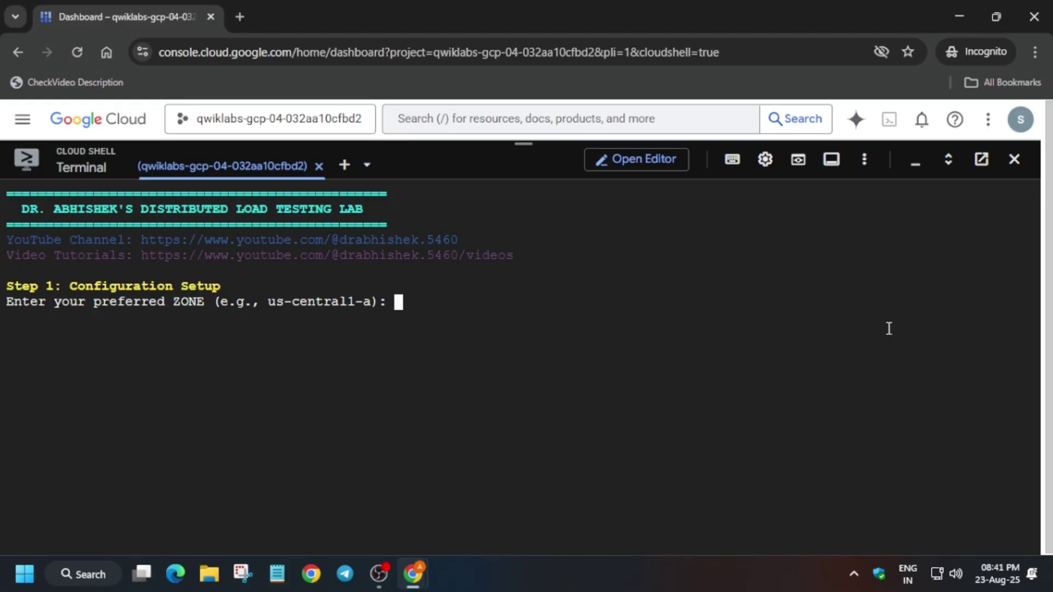
{"action": "key", "text": "ctrl+v"}
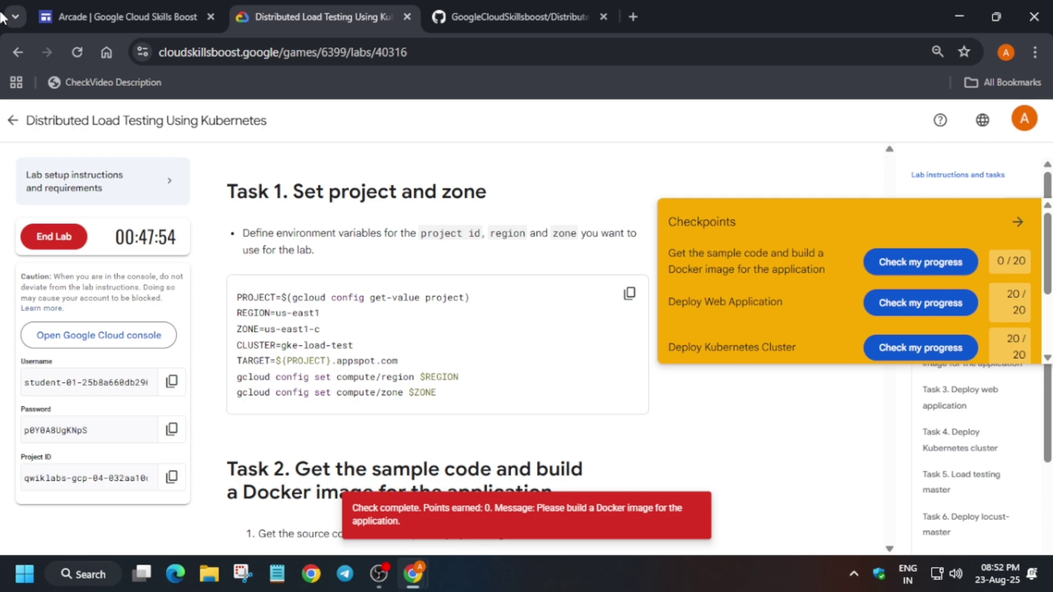
{"action": "scroll", "coordinate": [889, 280], "scroll_direction": "down", "scroll_amount": 15}
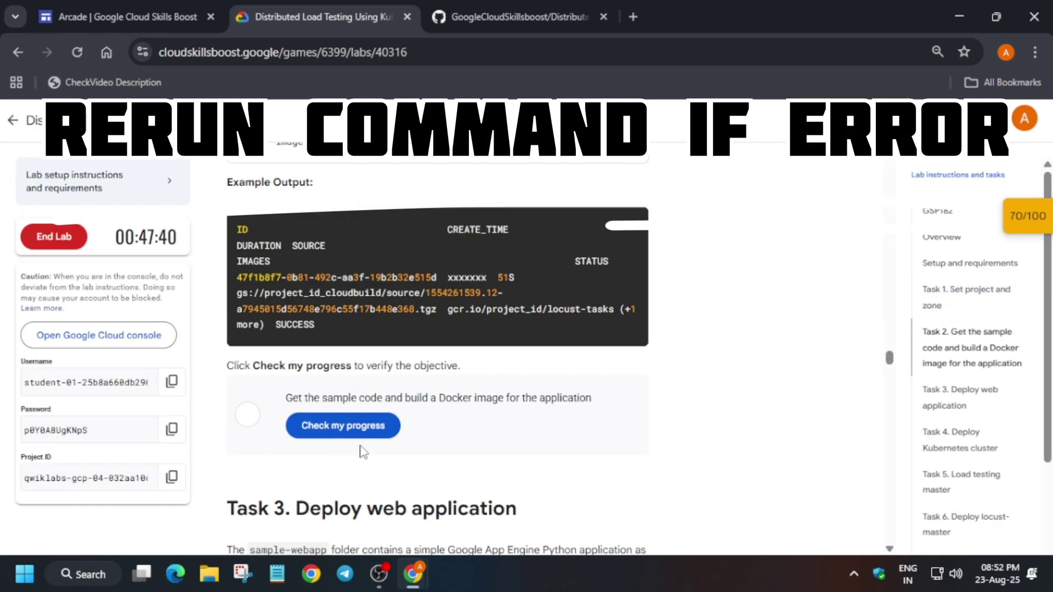
{"action": "left_click", "coordinate": [329, 427]}
{"action": "scroll", "coordinate": [387, 475], "scroll_direction": "up", "scroll_amount": 5}
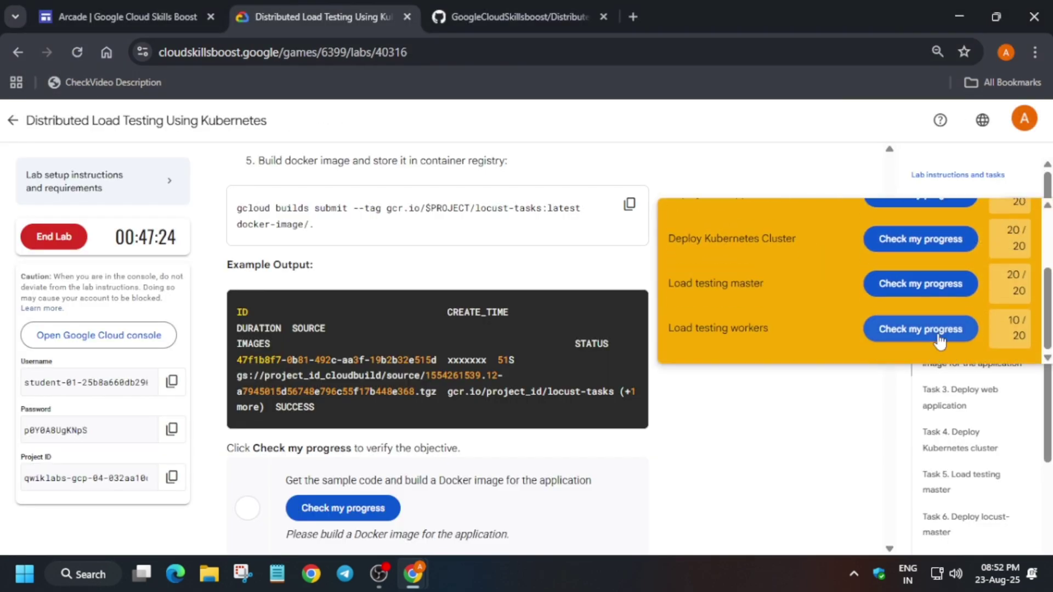
{"action": "left_click", "coordinate": [940, 334]}
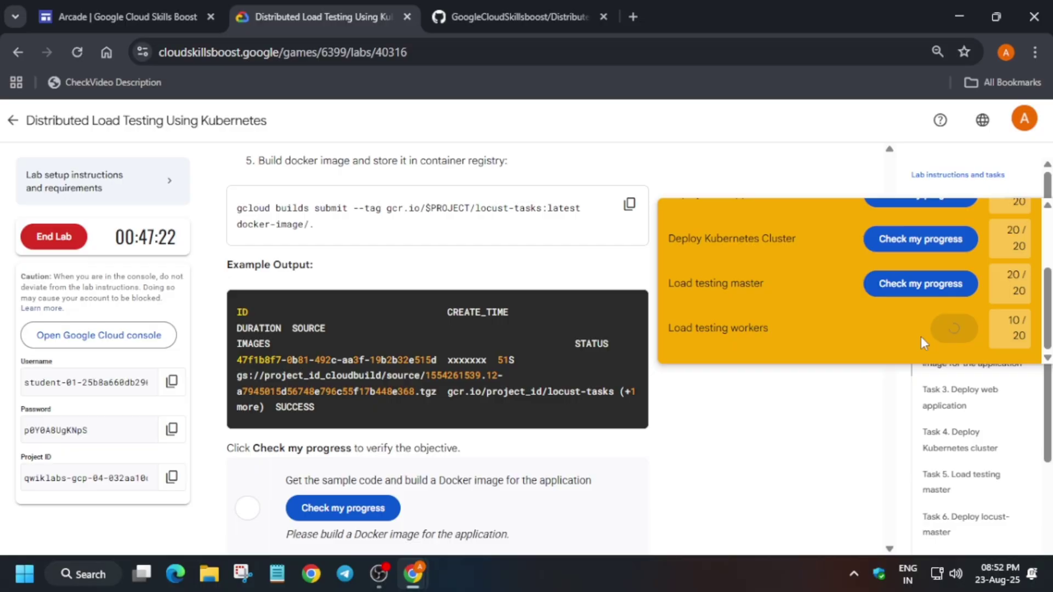
{"action": "scroll", "coordinate": [938, 280], "scroll_direction": "up", "scroll_amount": 2}
{"action": "left_click", "coordinate": [944, 266]}
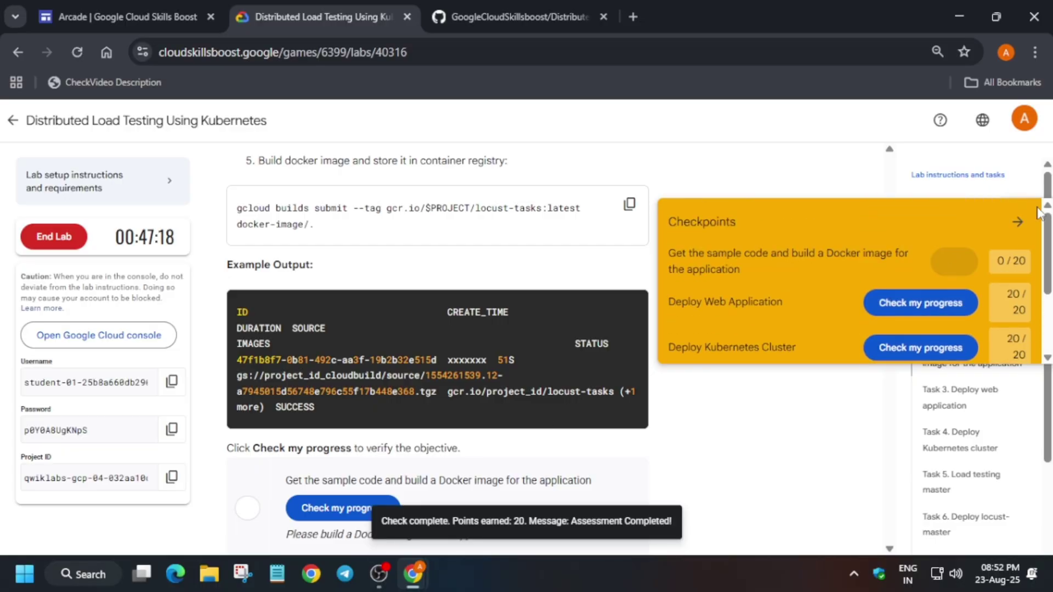
{"action": "left_click", "coordinate": [1018, 222]}
Step: Rerun the GitHub lab commands in Cloud Shell and select zone us-east1-c again
{"action": "left_click", "coordinate": [519, 17]}
{"action": "left_click", "coordinate": [917, 256]}
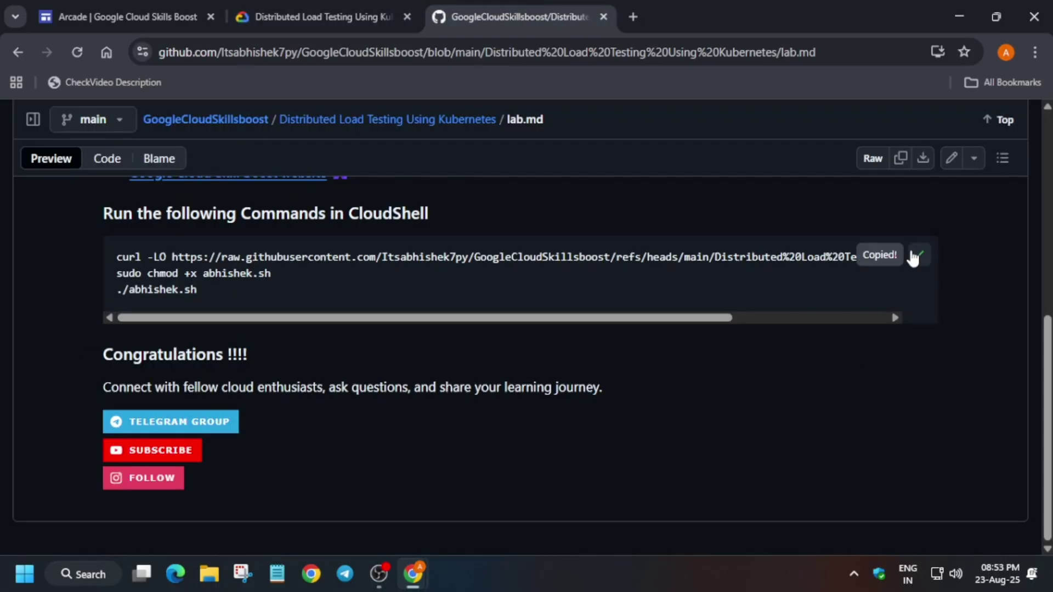
{"action": "key", "text": "alt+Tab"}
{"action": "key", "text": "ctrl+v"}
{"action": "left_click", "coordinate": [344, 17]}
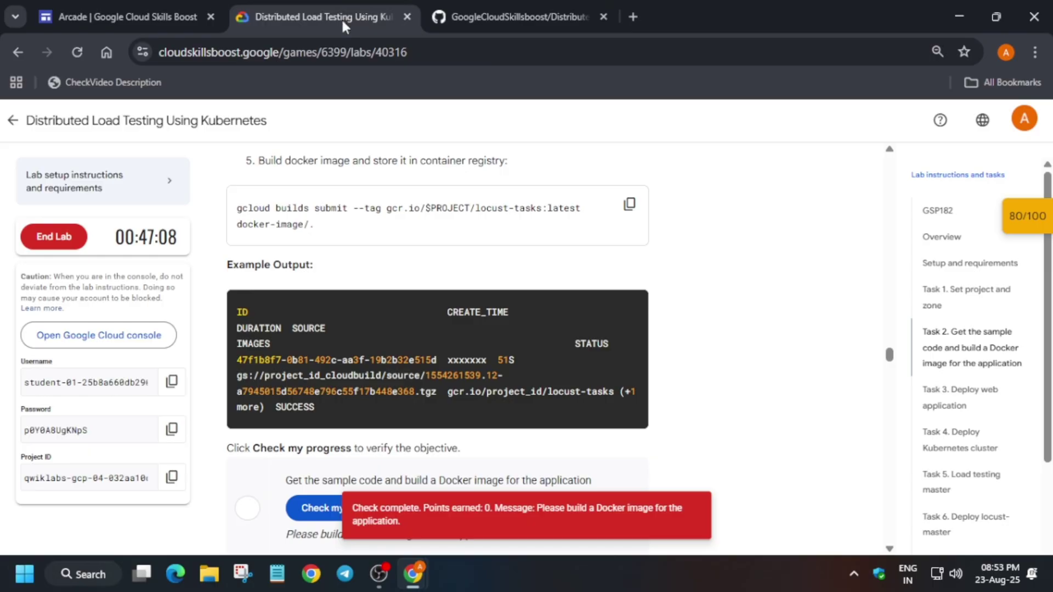
{"action": "scroll", "coordinate": [481, 239], "scroll_direction": "up", "scroll_amount": 1}
{"action": "scroll", "coordinate": [320, 360], "scroll_direction": "up", "scroll_amount": 4}
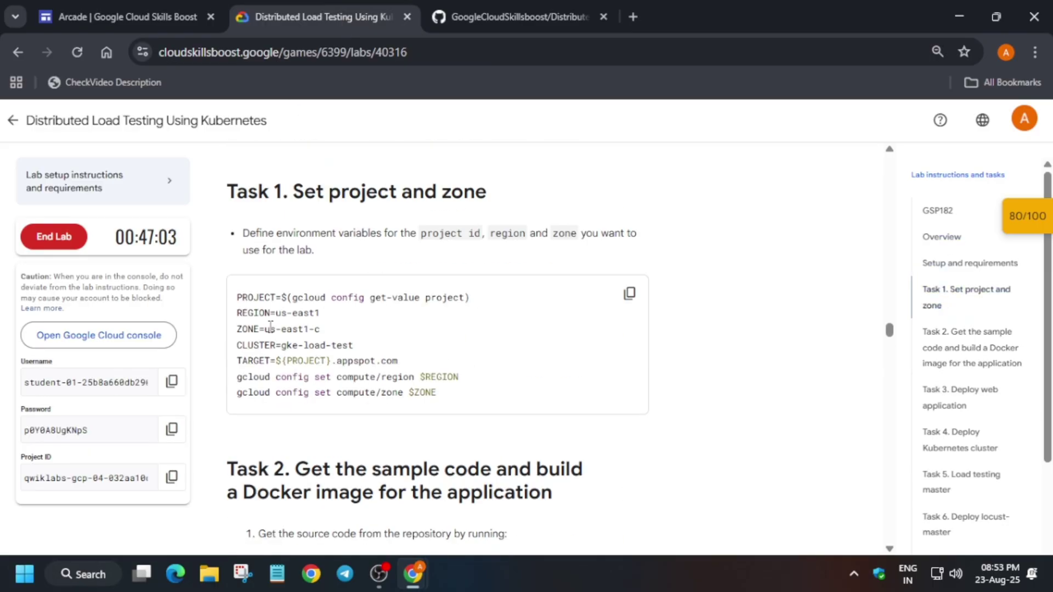
{"action": "left_click_drag", "start_coordinate": [264, 329], "coordinate": [321, 329]}
Step: Paste zone us-east1-c into the rerun script's ZONE prompt
{"action": "key", "text": "ctrl+c"}
{"action": "key", "text": "alt+Tab"}
{"action": "key", "text": "ctrl+v"}
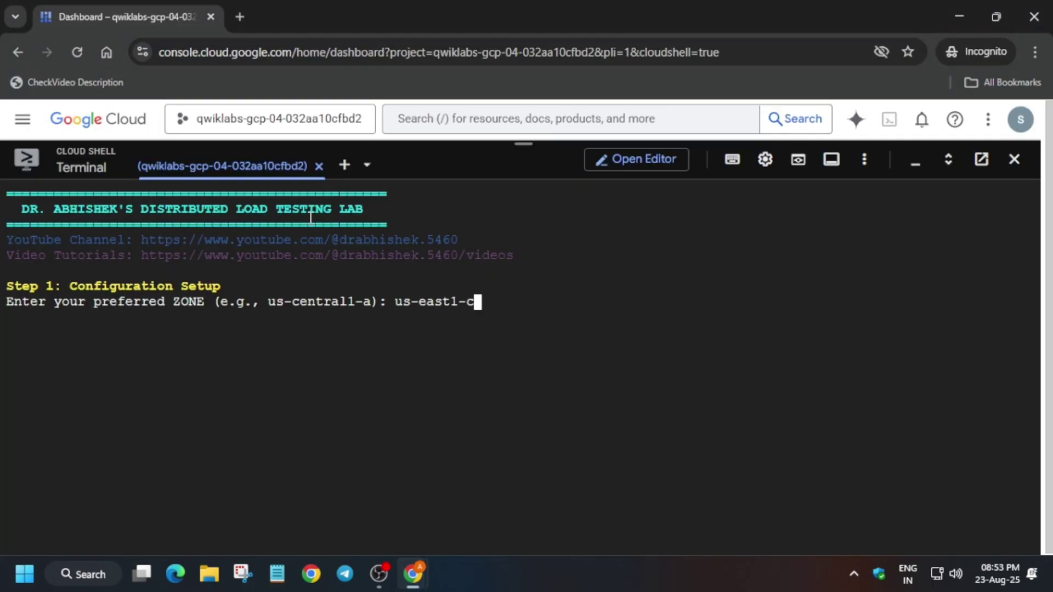